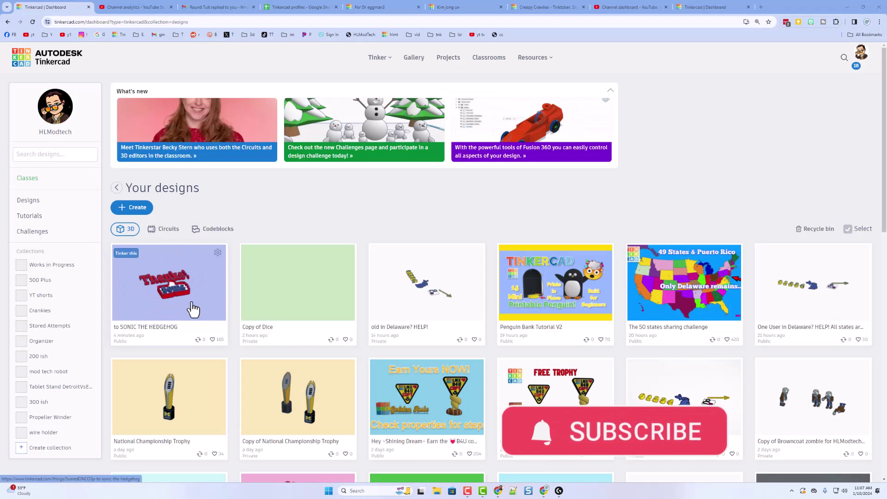
Change the Sonic design's license to Attribution-ShareAlike 3.0 in Properties and save.
{"action": "left_click", "coordinate": [219, 254]}
{"action": "left_click", "coordinate": [202, 257]}
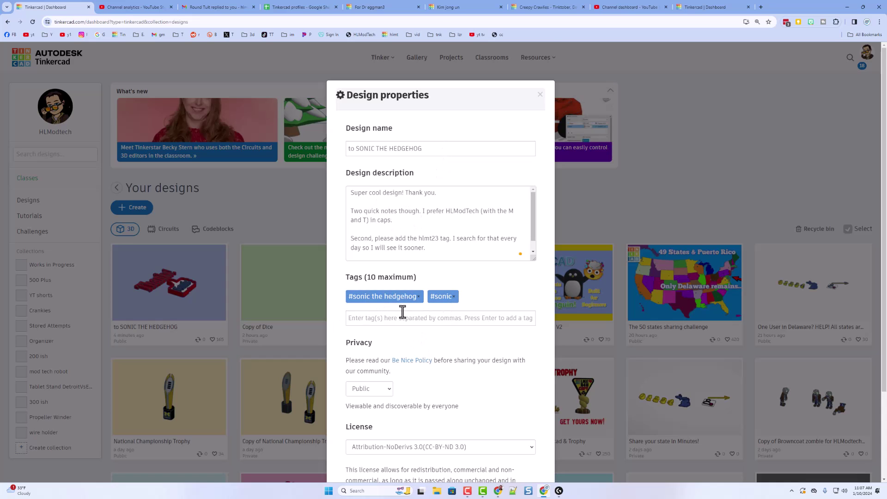
{"action": "scroll", "coordinate": [378, 337], "scroll_direction": "down", "scroll_amount": 2}
{"action": "scroll", "coordinate": [393, 337], "scroll_direction": "down", "scroll_amount": 1}
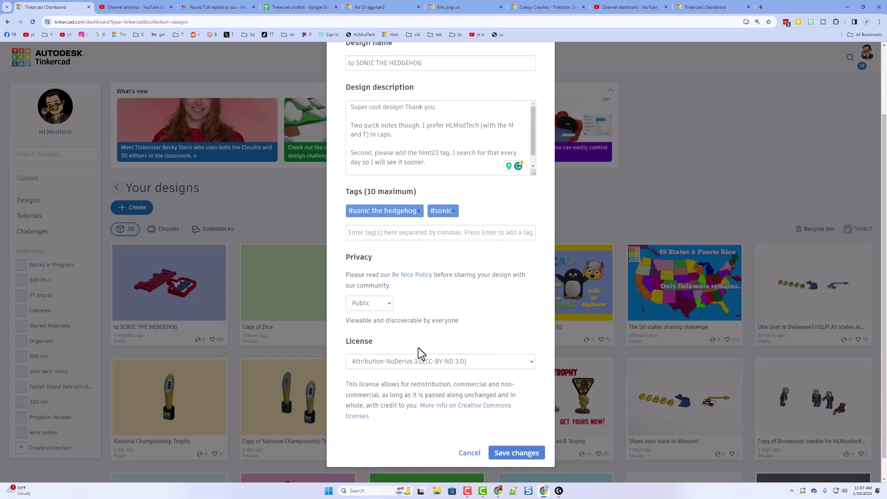
{"action": "left_click", "coordinate": [379, 340]}
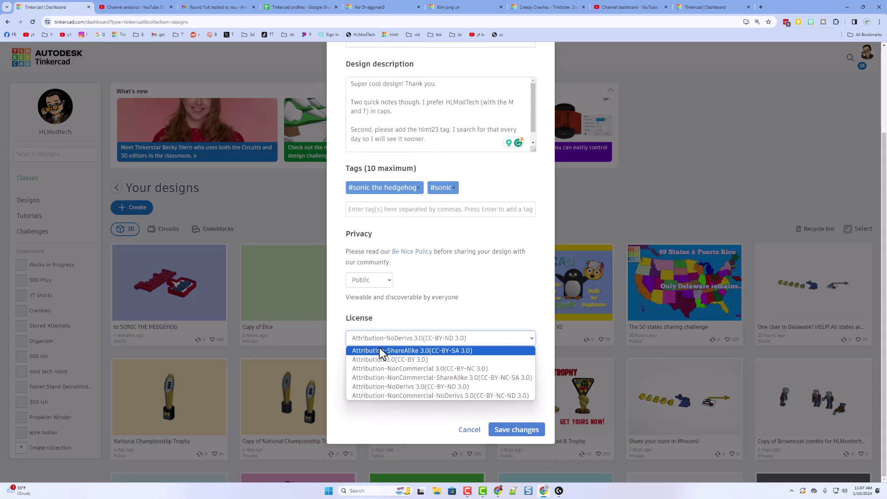
{"action": "left_click", "coordinate": [391, 386]}
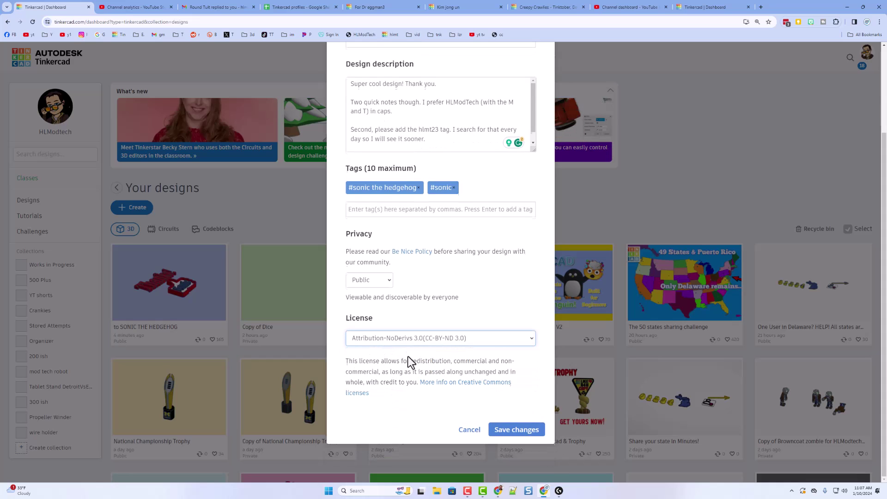
{"action": "scroll", "coordinate": [408, 356], "scroll_direction": "up", "scroll_amount": 3}
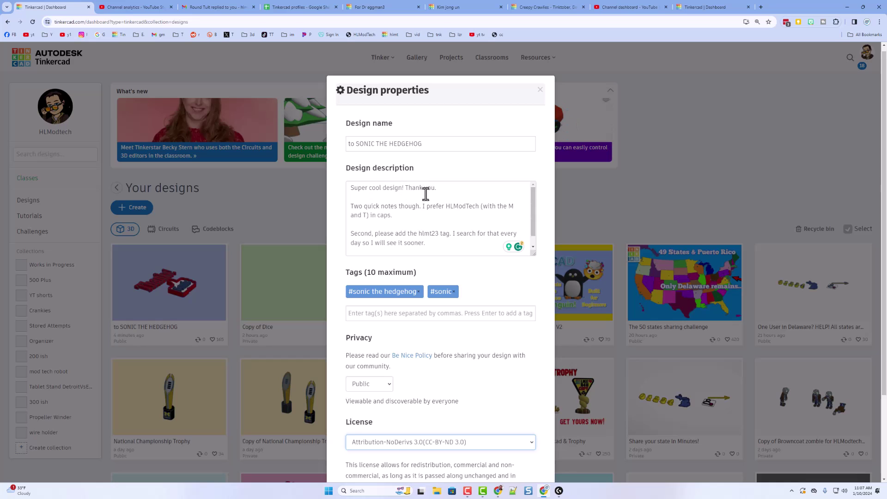
{"action": "scroll", "coordinate": [427, 209], "scroll_direction": "down", "scroll_amount": 1}
{"action": "scroll", "coordinate": [445, 218], "scroll_direction": "down", "scroll_amount": 3}
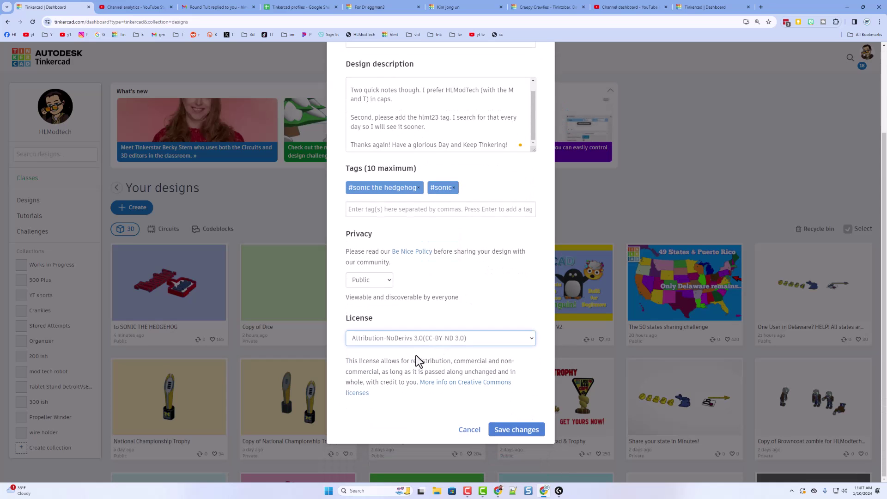
{"action": "left_click", "coordinate": [409, 339]}
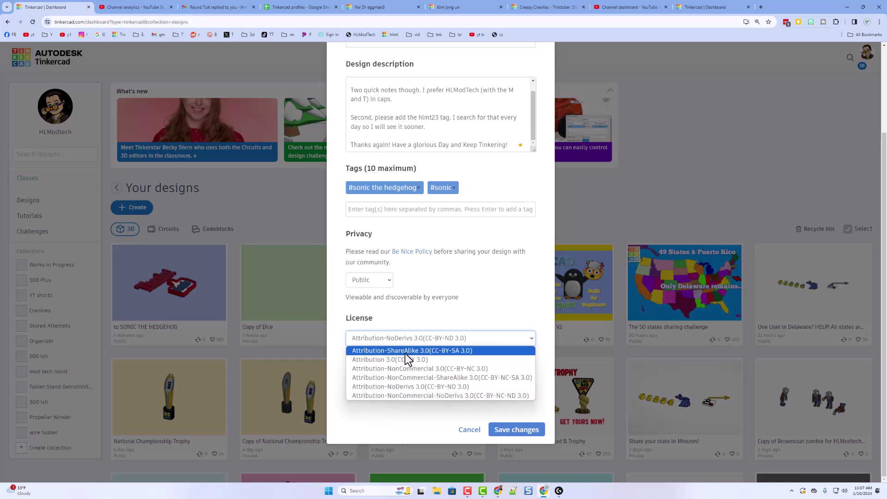
{"action": "left_click", "coordinate": [405, 352]}
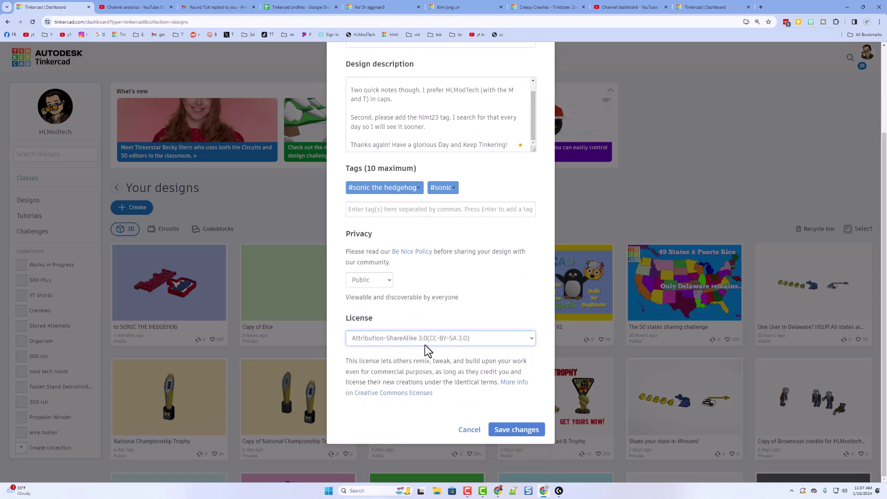
{"action": "left_click", "coordinate": [510, 431]}
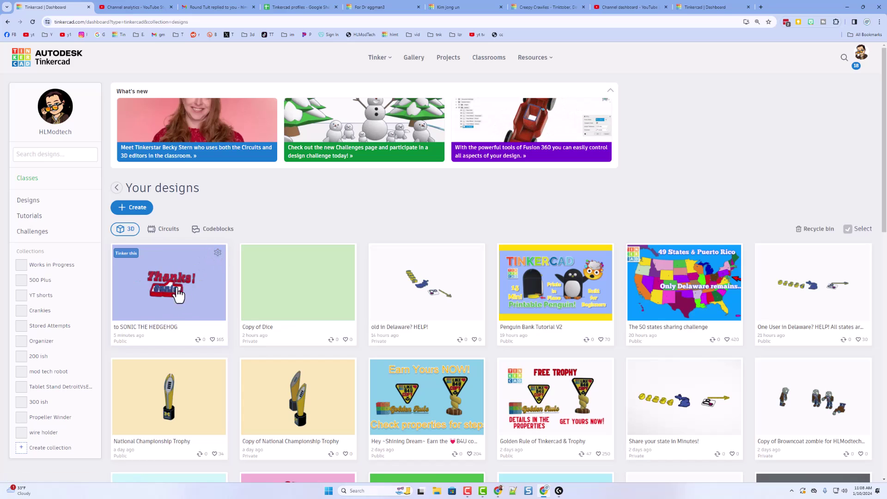
Duplicate the Sonic design and orbit the copy in the editor.
{"action": "left_click", "coordinate": [217, 253]}
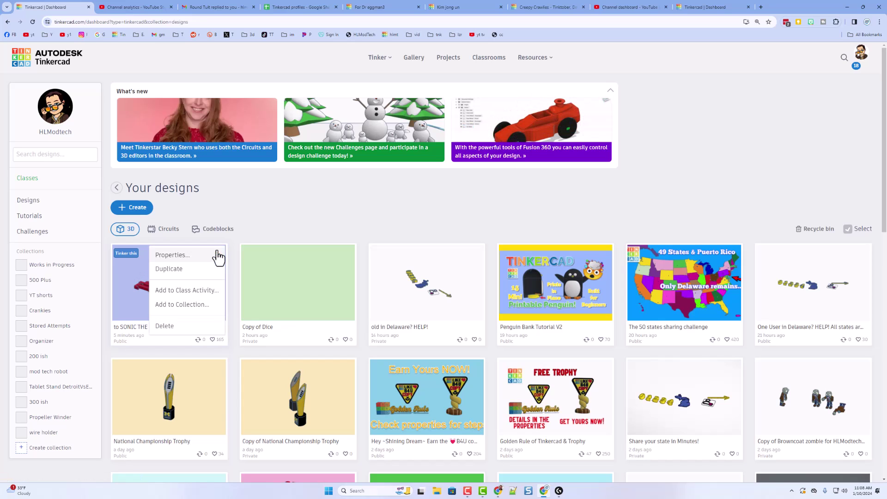
{"action": "left_click", "coordinate": [177, 269]}
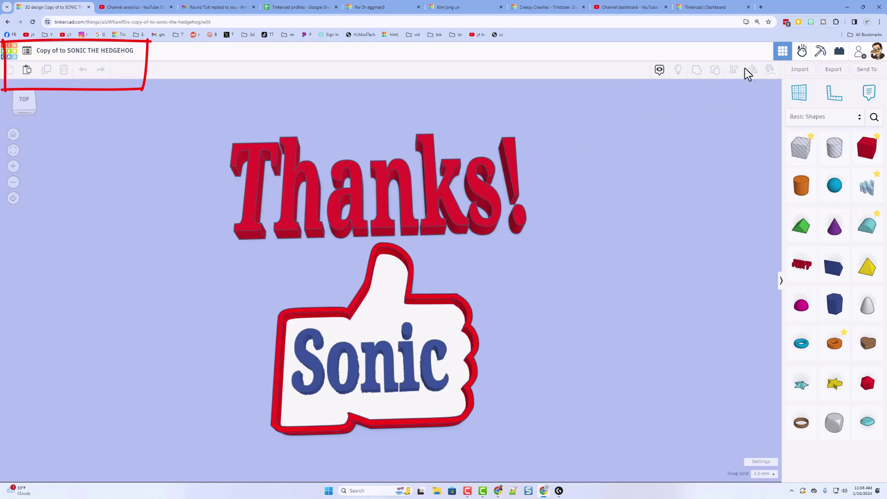
{"action": "right_click_drag", "start_coordinate": [413, 241], "coordinate": [320, 261]}
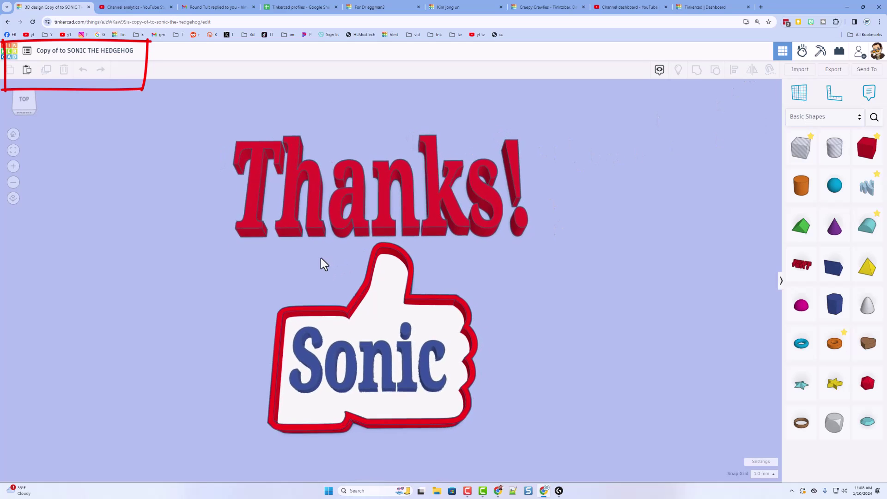
{"action": "right_click_drag", "start_coordinate": [403, 253], "coordinate": [447, 243]}
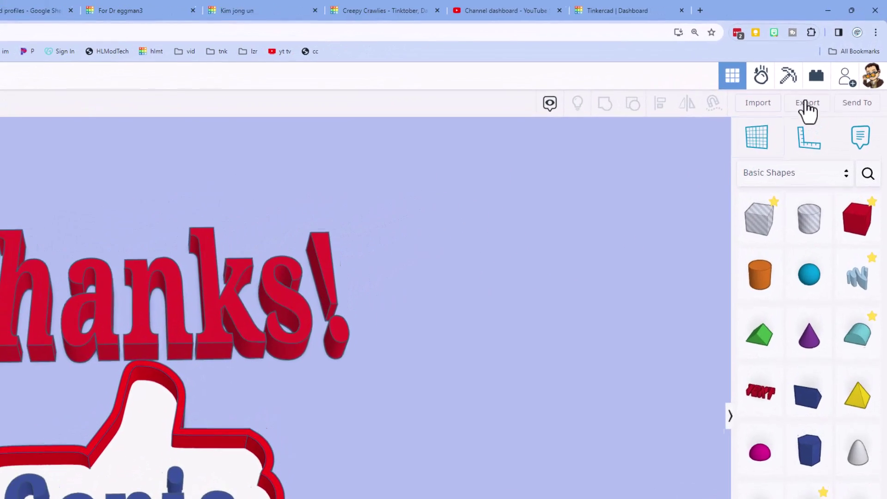
Generate and copy a new collaboration link for the Sonic copy.
{"action": "left_click", "coordinate": [844, 77]}
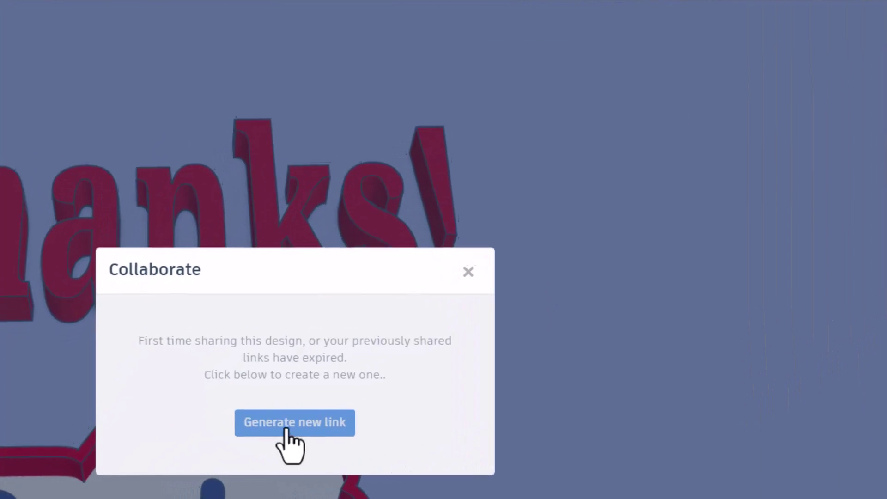
{"action": "left_click", "coordinate": [203, 446]}
{"action": "left_click", "coordinate": [278, 370]}
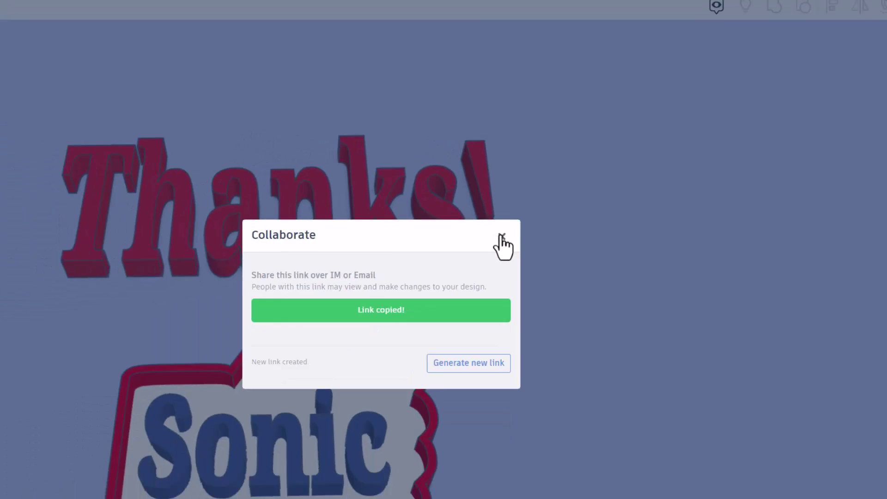
{"action": "left_click", "coordinate": [476, 260]}
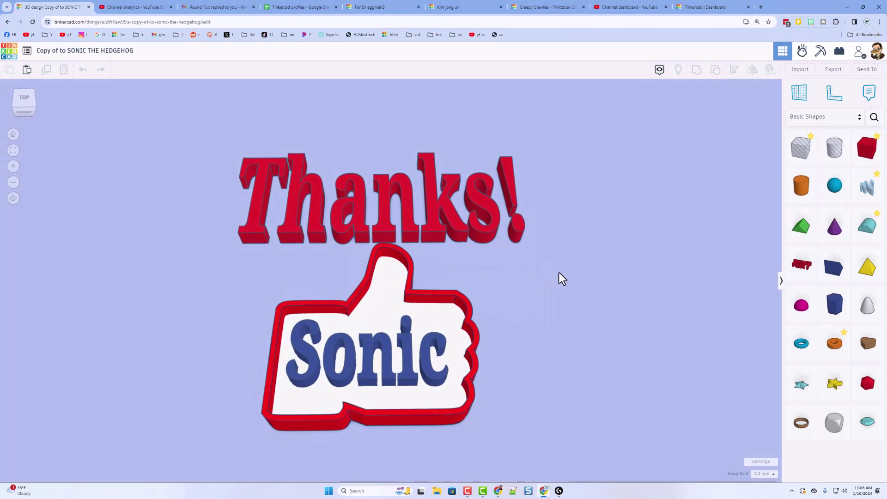
{"action": "right_click_drag", "start_coordinate": [479, 264], "coordinate": [530, 252]}
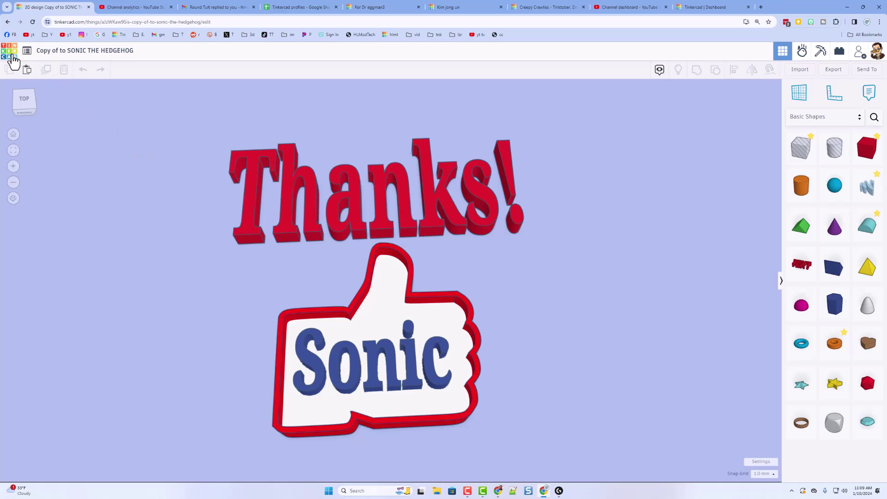
Back on the dashboard, set the Copy of Sonic design's privacy to Share link.
{"action": "left_click", "coordinate": [14, 60]}
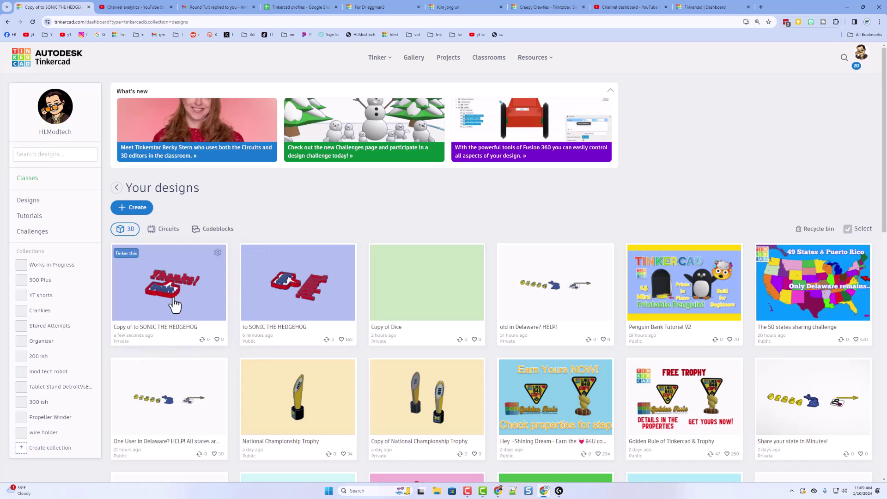
{"action": "left_click", "coordinate": [217, 253]}
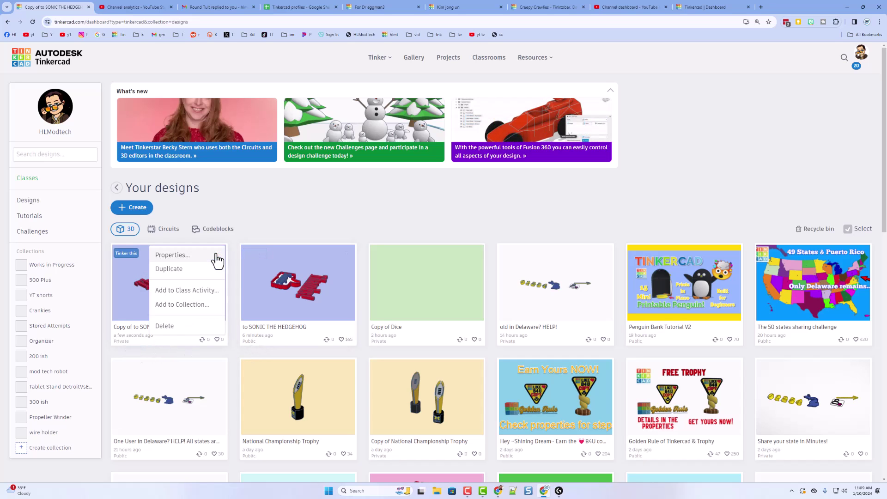
{"action": "left_click", "coordinate": [173, 255]}
{"action": "left_click", "coordinate": [364, 310]}
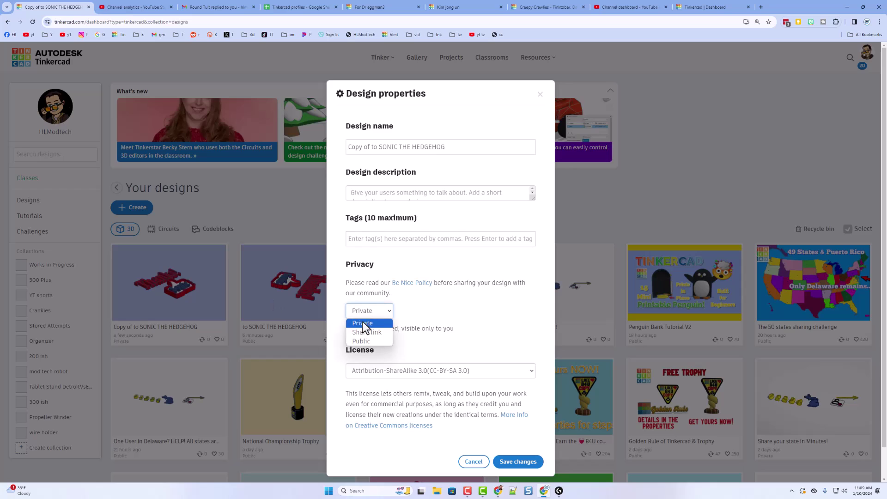
{"action": "left_click", "coordinate": [358, 334]}
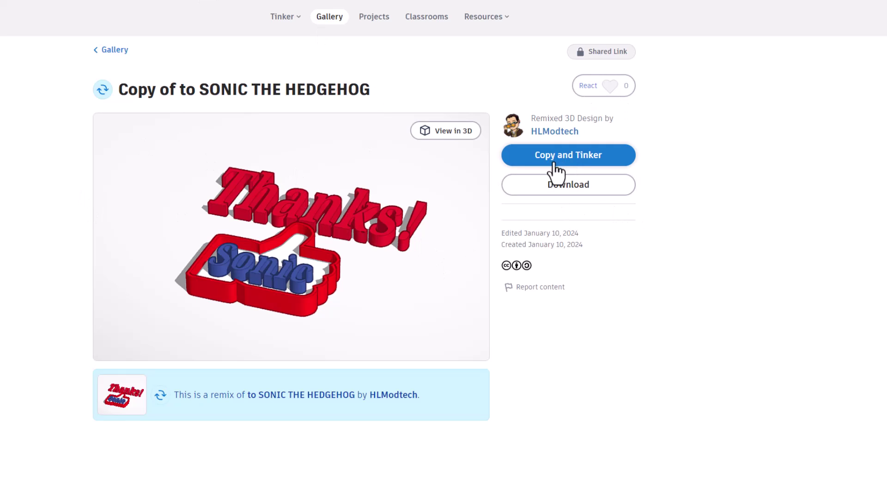
Give the Sonic remix an Awesome reaction, then Copy and Tinker it and orbit the model.
{"action": "left_click", "coordinate": [595, 88]}
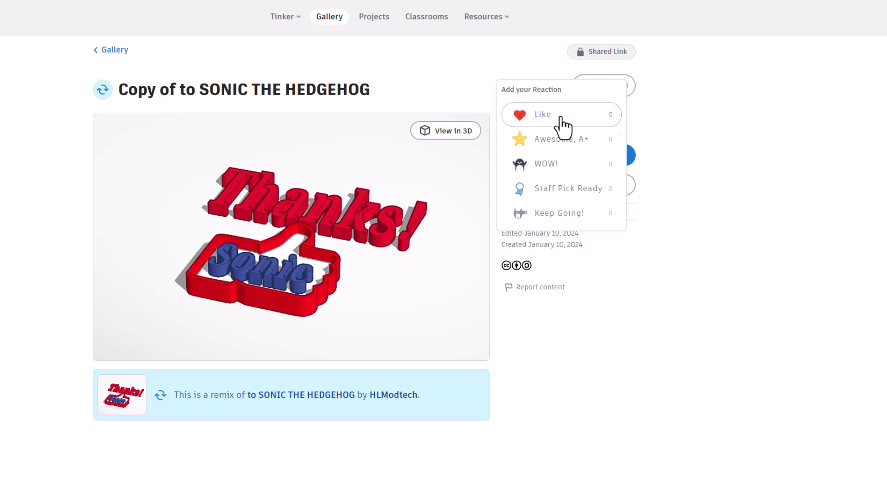
{"action": "left_click", "coordinate": [564, 140]}
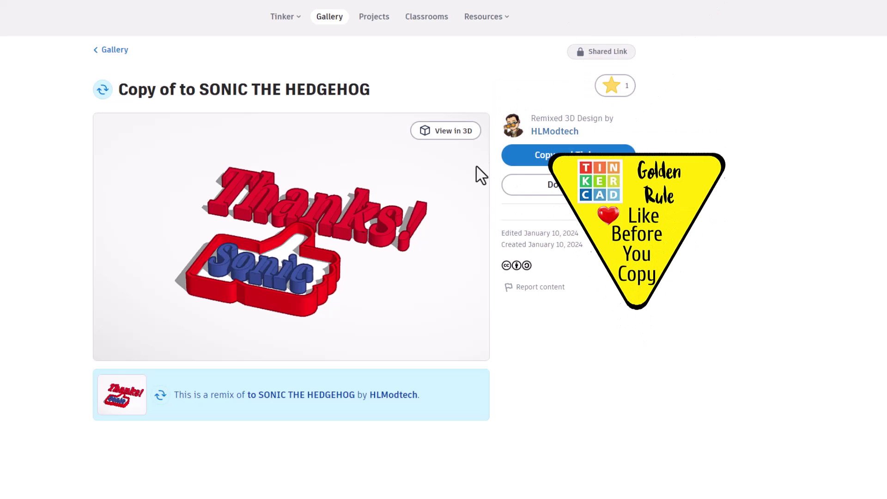
{"action": "left_click", "coordinate": [567, 159]}
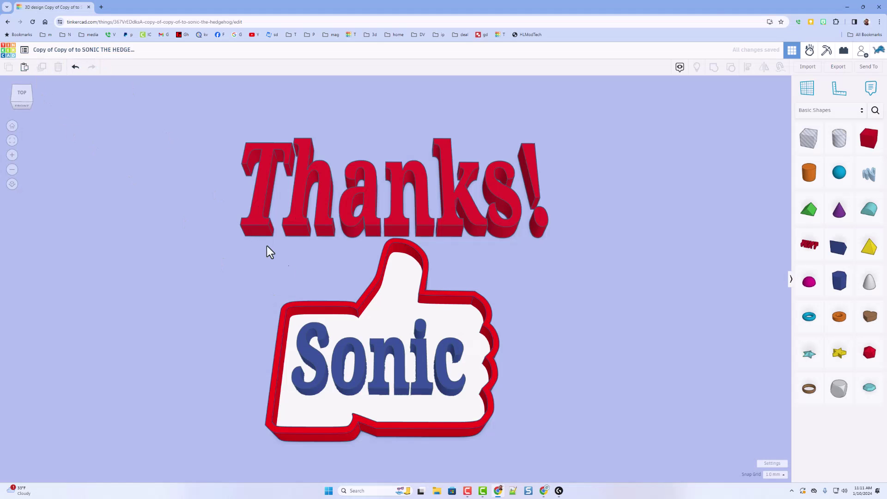
{"action": "right_click_drag", "start_coordinate": [362, 293], "coordinate": [350, 256]}
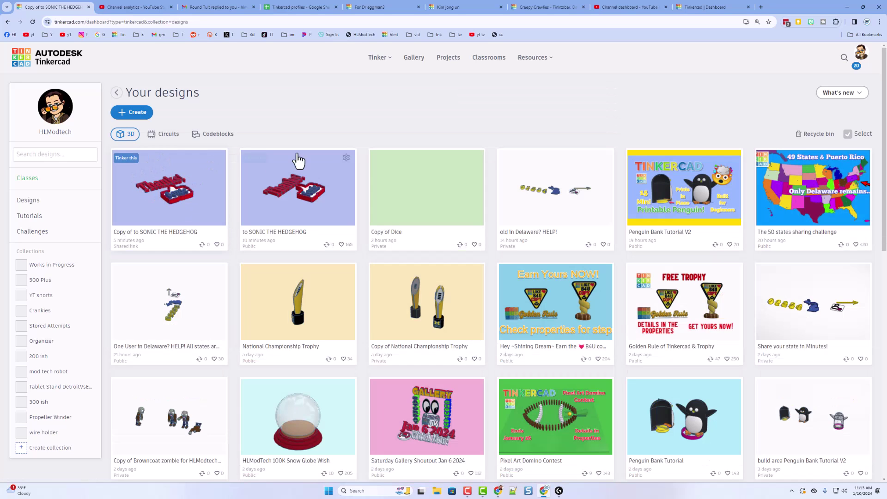
Open the community gallery and preview the Sky Lantern Sunset design.
{"action": "left_click", "coordinate": [412, 59]}
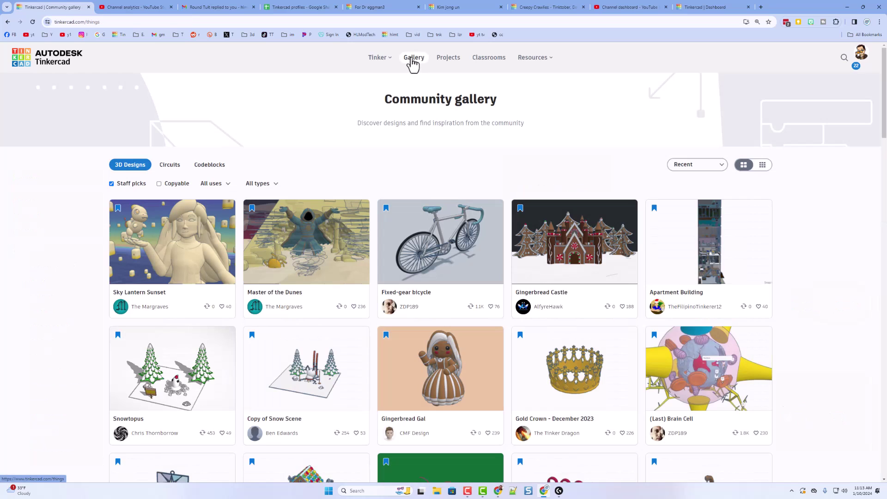
{"action": "left_click", "coordinate": [172, 217]}
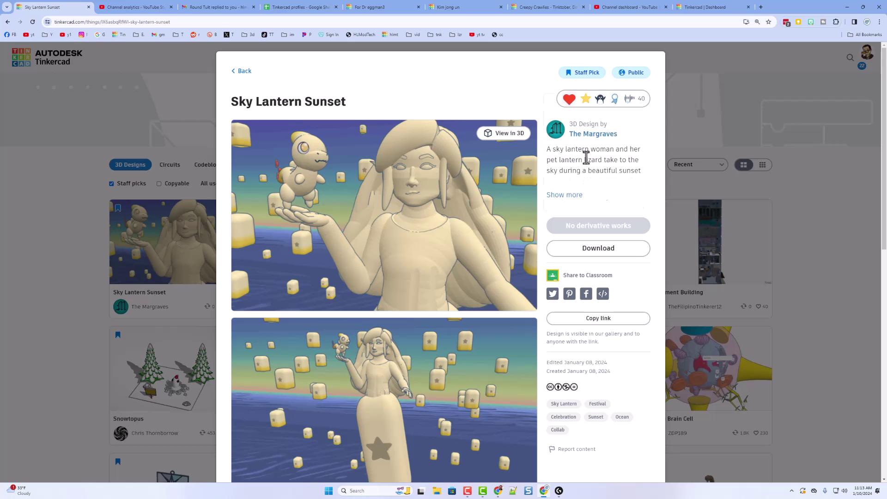
{"action": "key", "text": "Escape"}
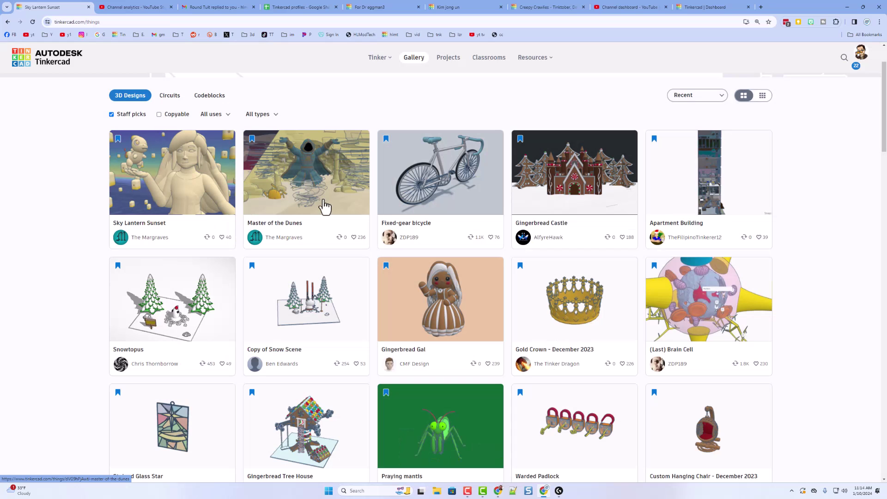
Look over the Customizable Print in Place Robot design page.
{"action": "scroll", "coordinate": [323, 206], "scroll_direction": "down", "scroll_amount": 10}
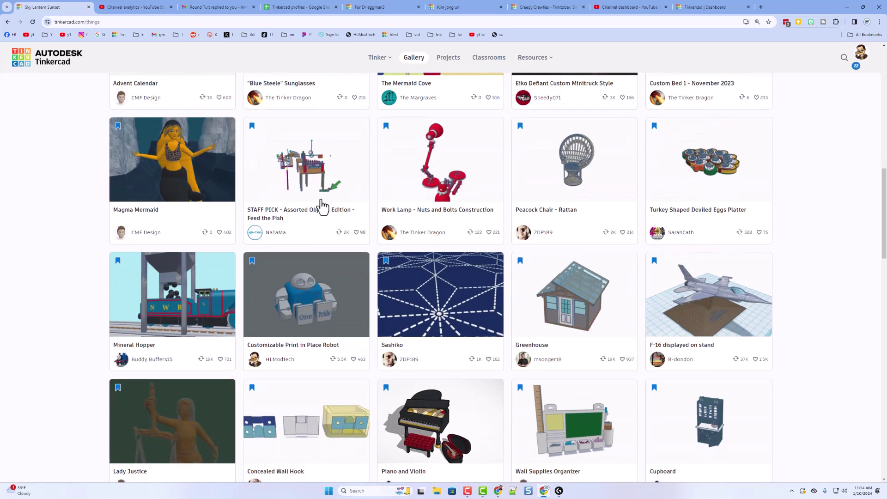
{"action": "left_click", "coordinate": [316, 289]}
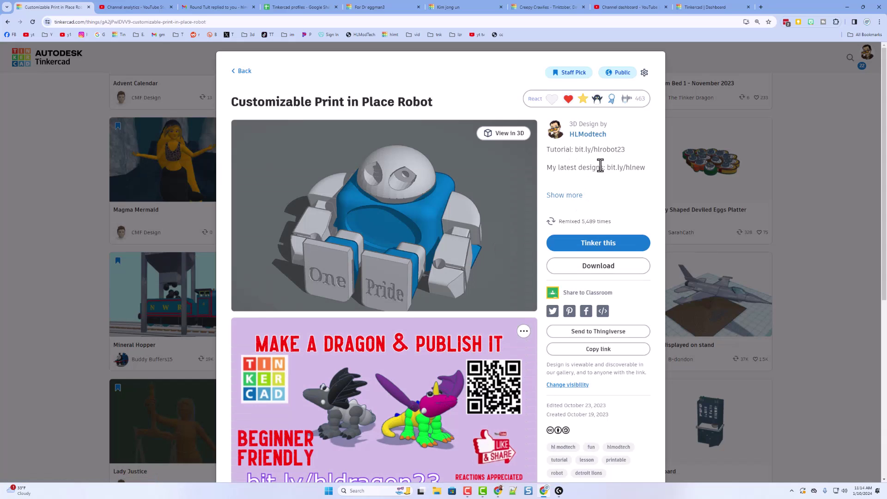
{"action": "mouse_move", "coordinate": [549, 105]}
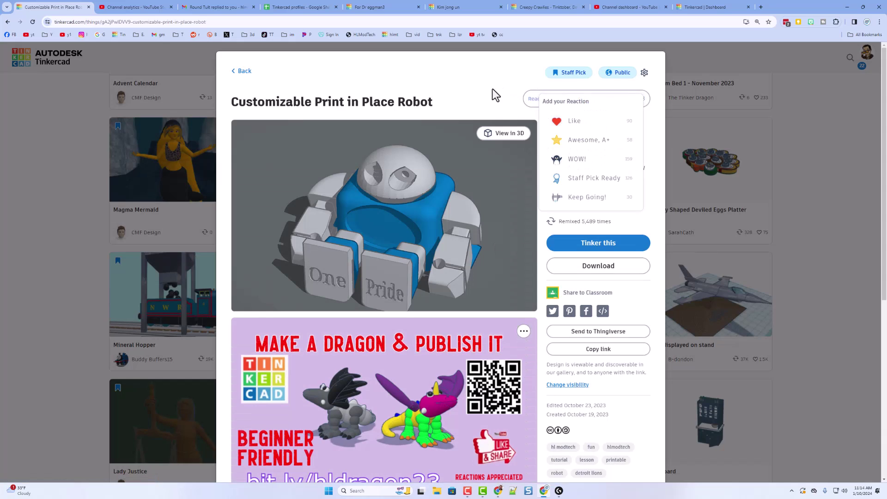
{"action": "scroll", "coordinate": [426, 345], "scroll_direction": "down", "scroll_amount": 2}
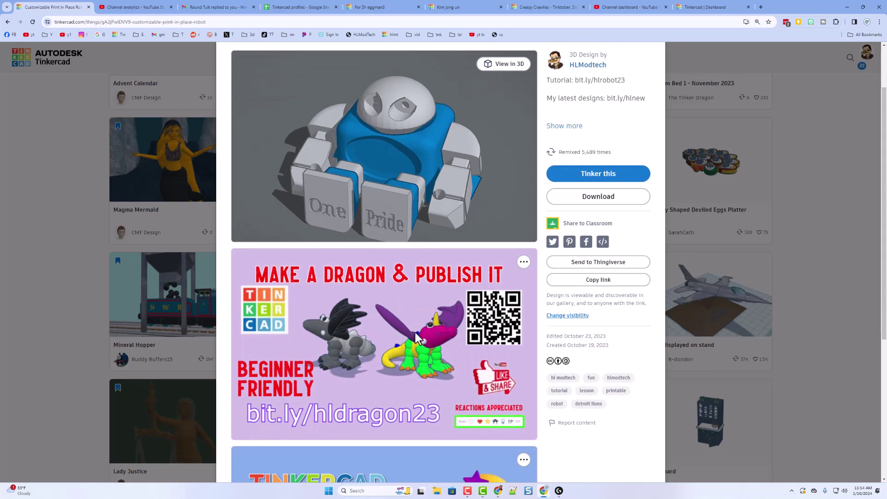
{"action": "scroll", "coordinate": [415, 331], "scroll_direction": "down", "scroll_amount": 5}
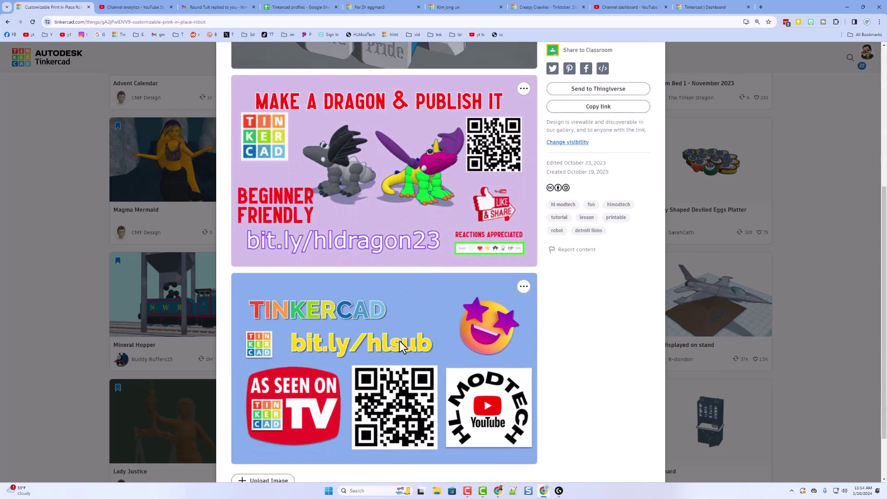
{"action": "scroll", "coordinate": [399, 340], "scroll_direction": "up", "scroll_amount": 7}
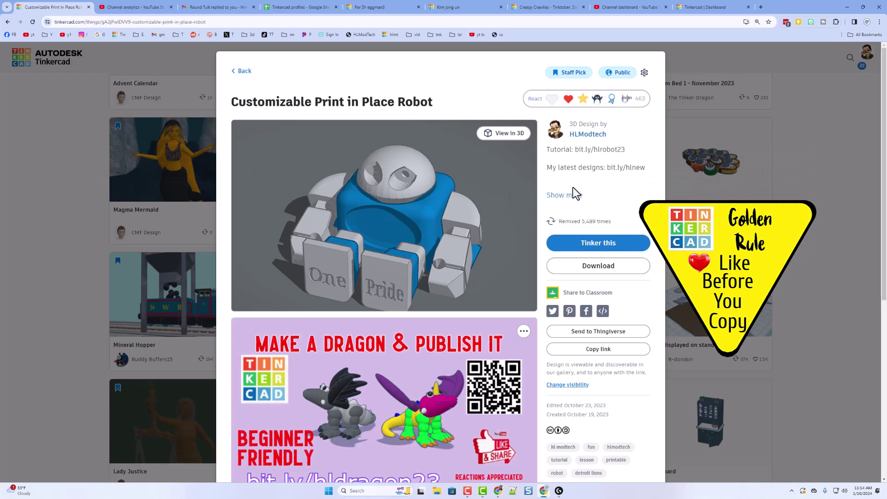
{"action": "mouse_move", "coordinate": [575, 108]}
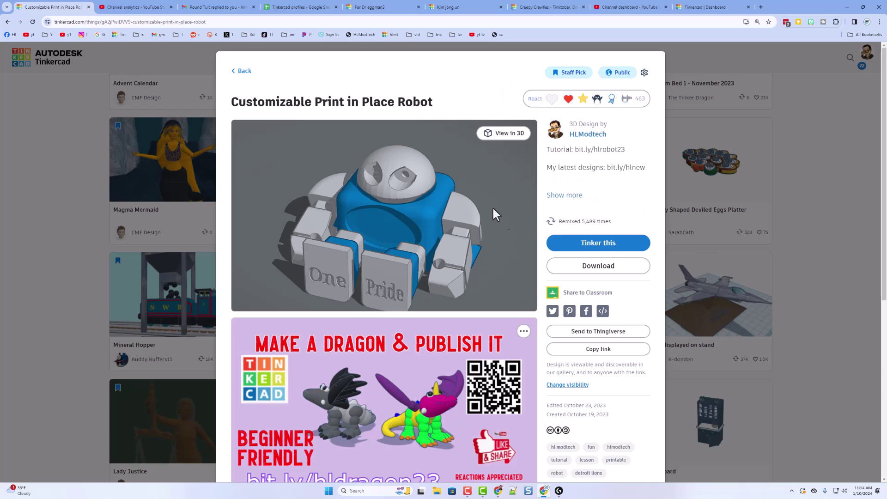
Show all recent gallery designs as small thumbnails.
{"action": "left_click", "coordinate": [205, 61]}
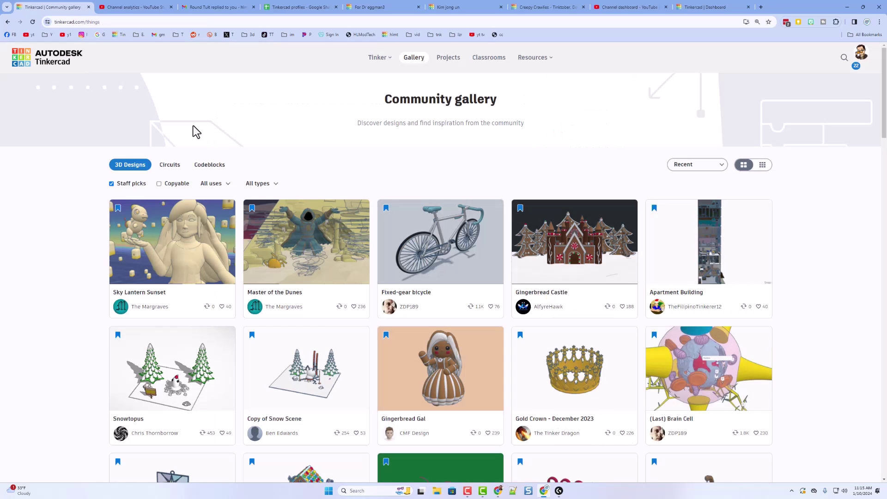
{"action": "left_click", "coordinate": [111, 184]}
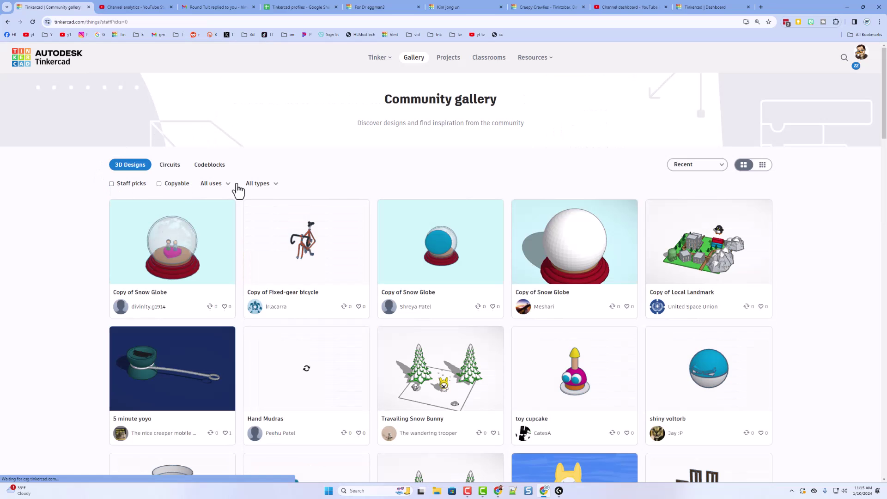
{"action": "left_click", "coordinate": [761, 167]}
{"action": "scroll", "coordinate": [542, 167], "scroll_direction": "down", "scroll_amount": 2}
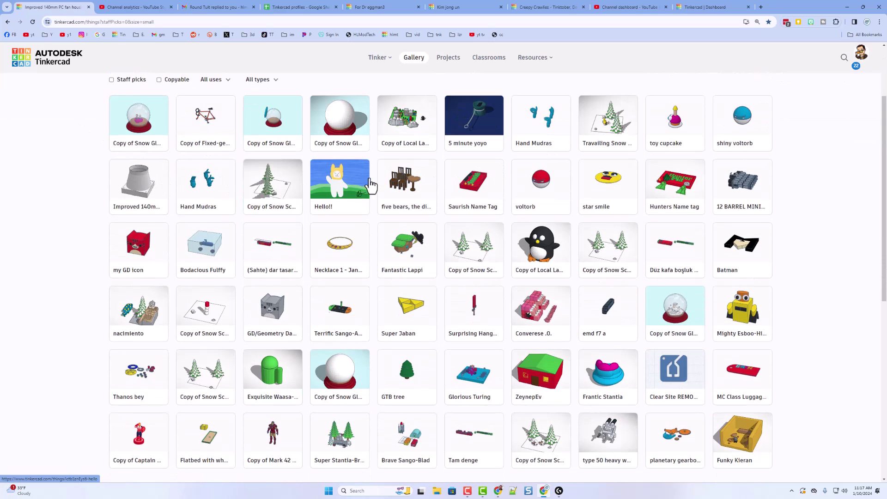
Give the five bears dining room design a WOW! reaction.
{"action": "left_click", "coordinate": [399, 184]}
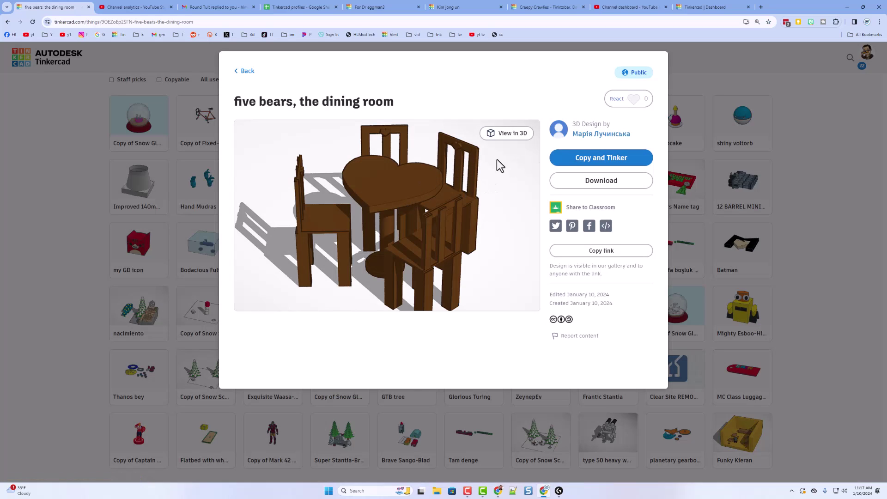
{"action": "left_click", "coordinate": [632, 99]}
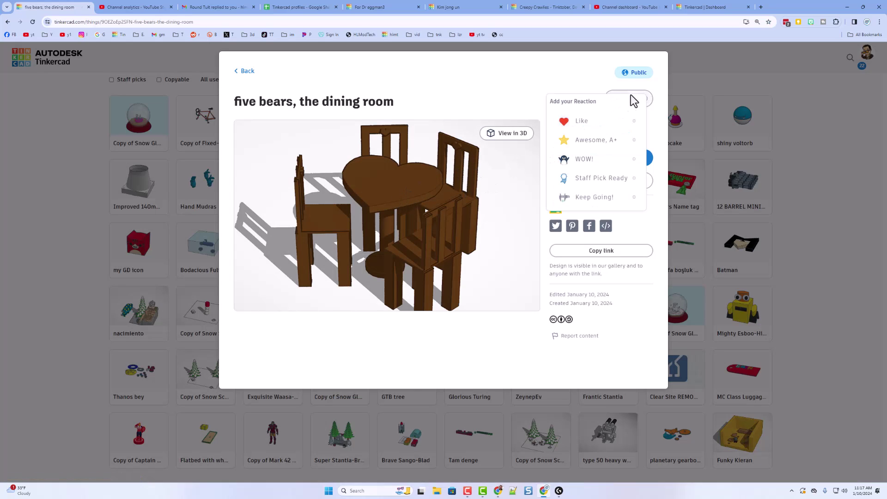
{"action": "left_click", "coordinate": [609, 162]}
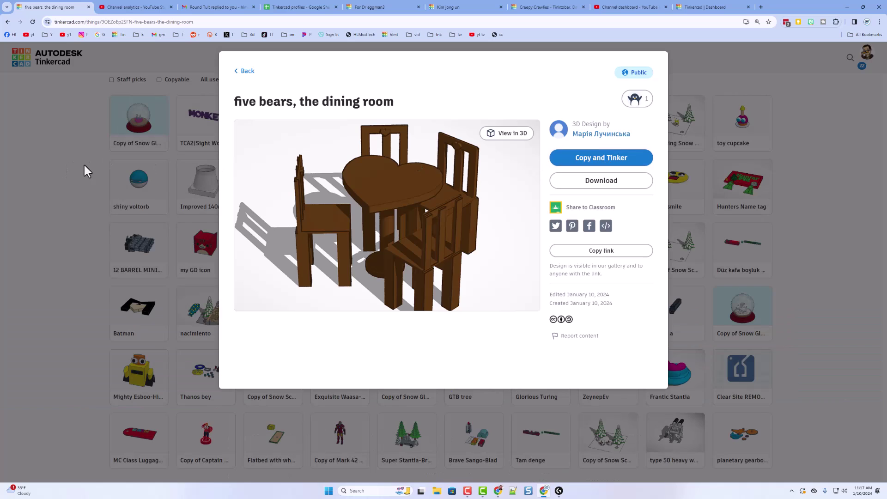
{"action": "left_click", "coordinate": [84, 164]}
Give the Improved 140mm PC fan housing design an Awesome reaction.
{"action": "left_click", "coordinate": [203, 194]}
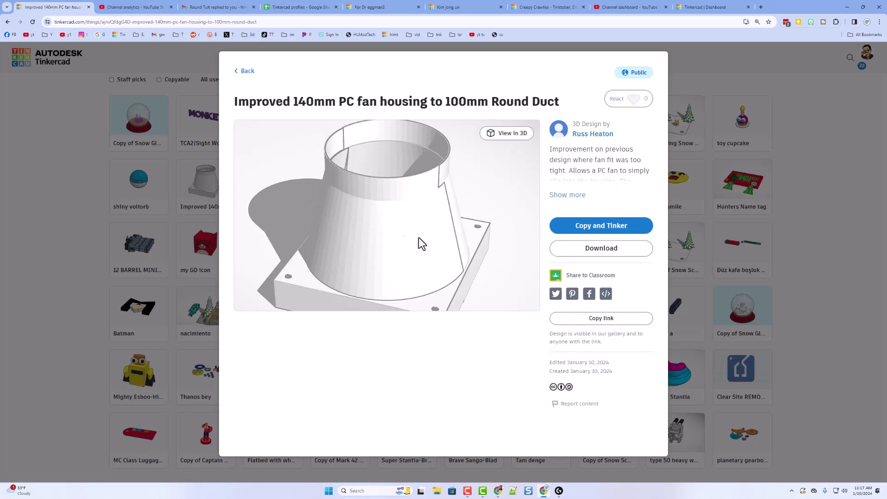
{"action": "left_click", "coordinate": [630, 102]}
{"action": "left_click", "coordinate": [610, 140]}
{"action": "left_click", "coordinate": [23, 100]}
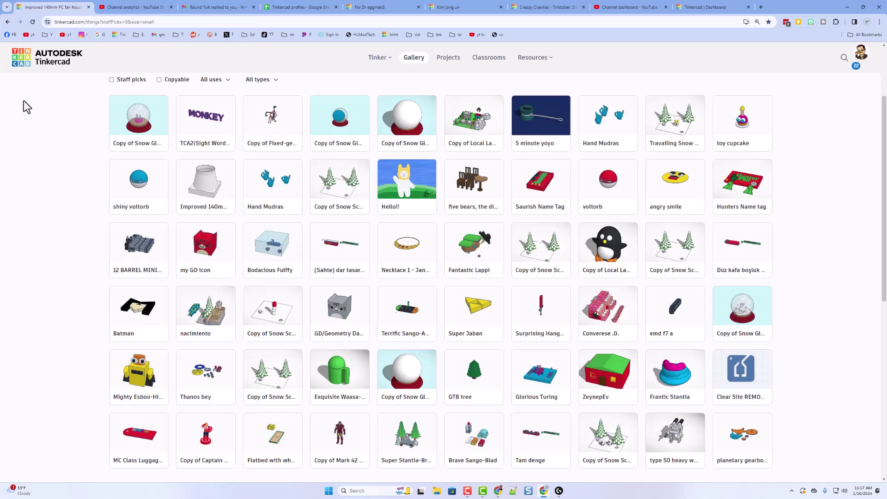
Give the GD/Geometry Dash cat icon template a WOW! reaction.
{"action": "left_click", "coordinate": [326, 307]}
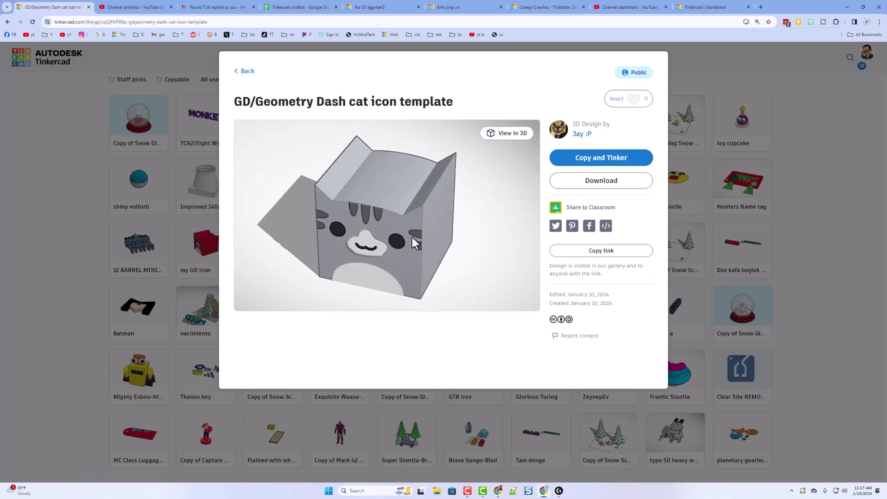
{"action": "left_click", "coordinate": [622, 107]}
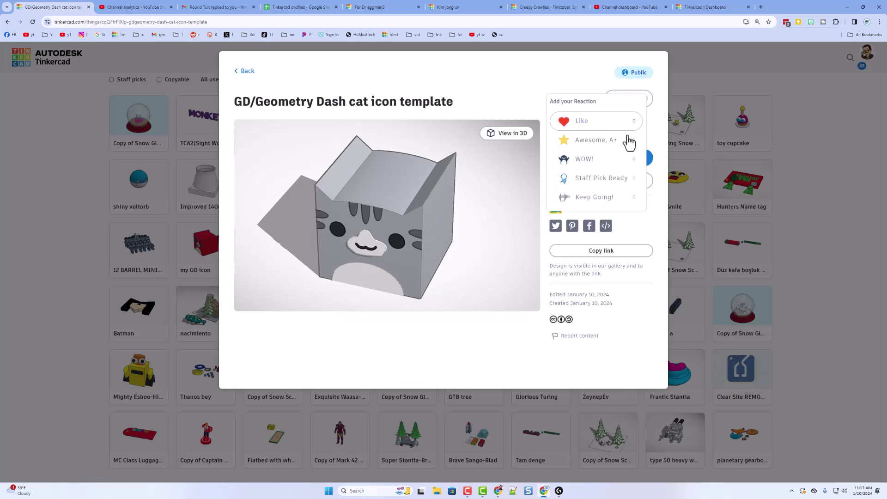
{"action": "left_click", "coordinate": [609, 162]}
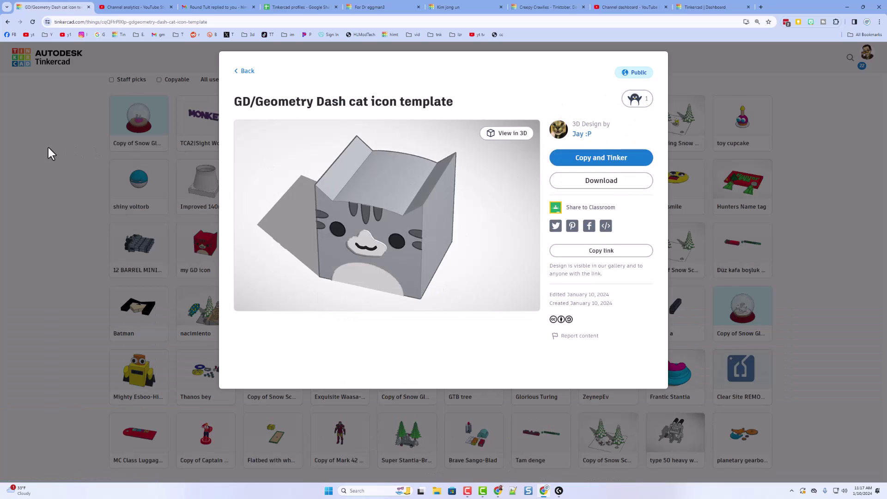
Expand the Creepy Crawlies scorpion description, react WOW!, and orbit its 3D model.
{"action": "key", "text": "ctrl+7"}
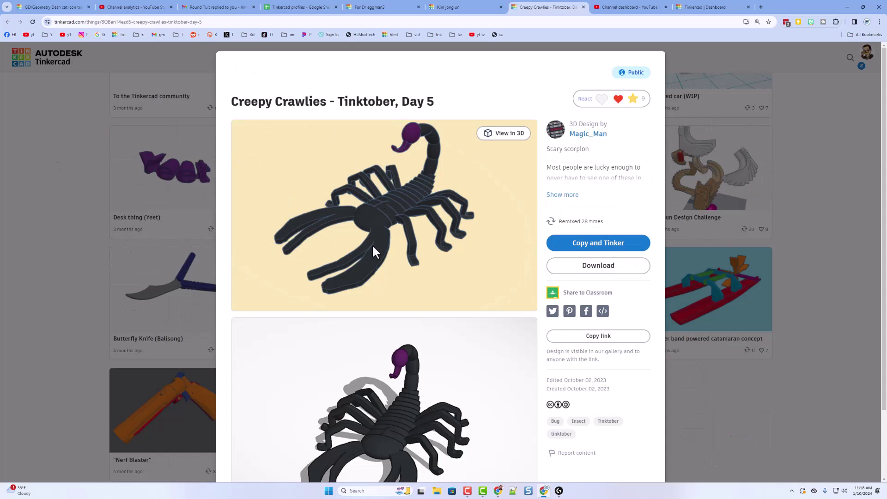
{"action": "left_click", "coordinate": [563, 195]}
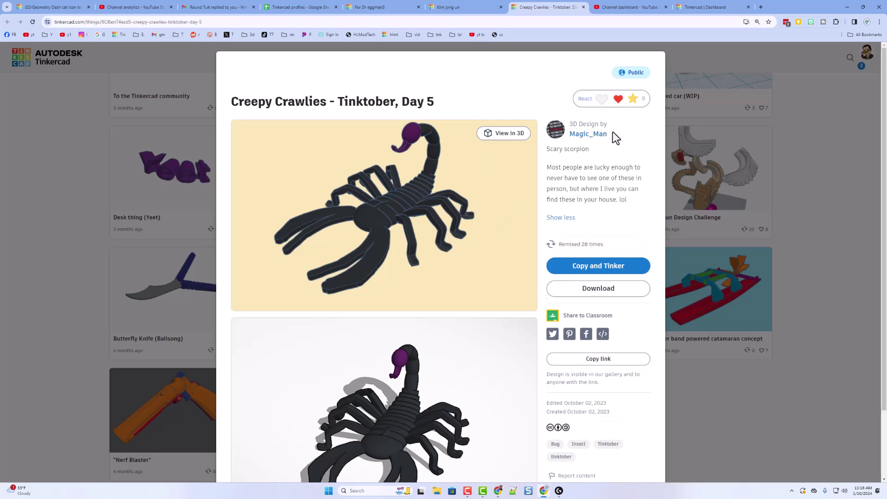
{"action": "left_click", "coordinate": [615, 100]}
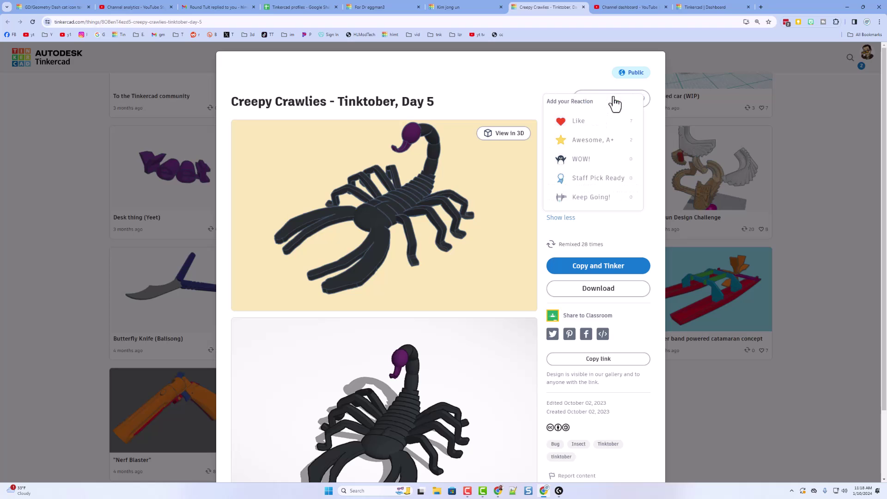
{"action": "left_click", "coordinate": [613, 158]}
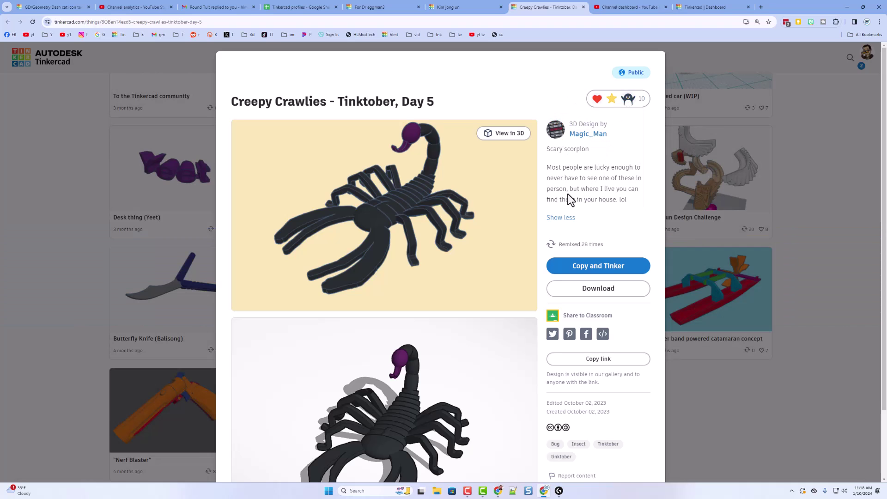
{"action": "left_click", "coordinate": [502, 133]}
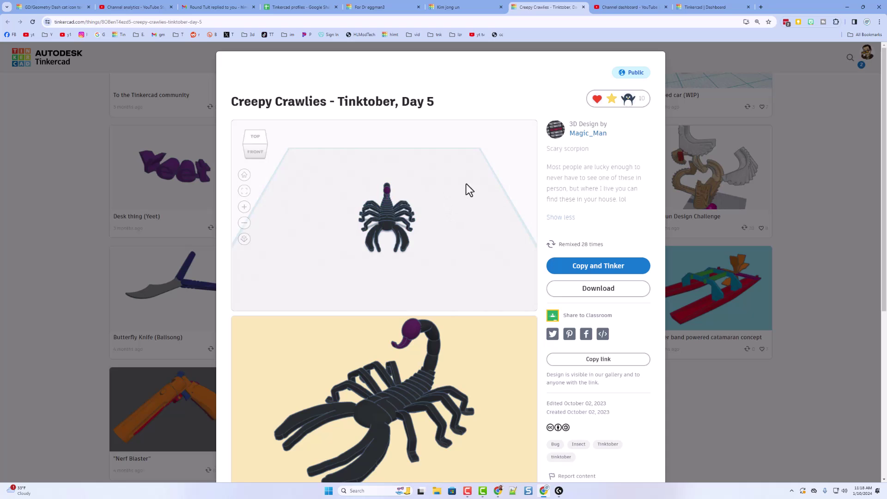
{"action": "left_click_drag", "start_coordinate": [467, 191], "coordinate": [400, 124]}
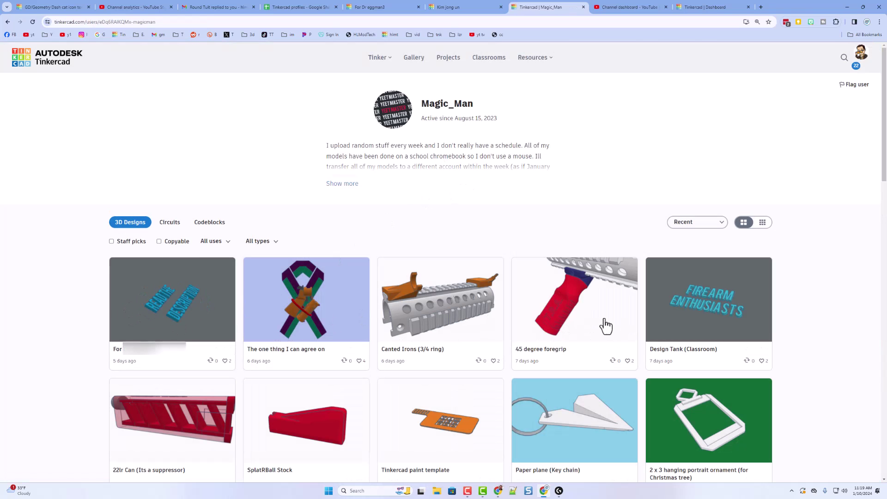
Open the READ THE DESCRIPTION remix, expand its description, and visit the original creator's profile.
{"action": "left_click", "coordinate": [163, 311]}
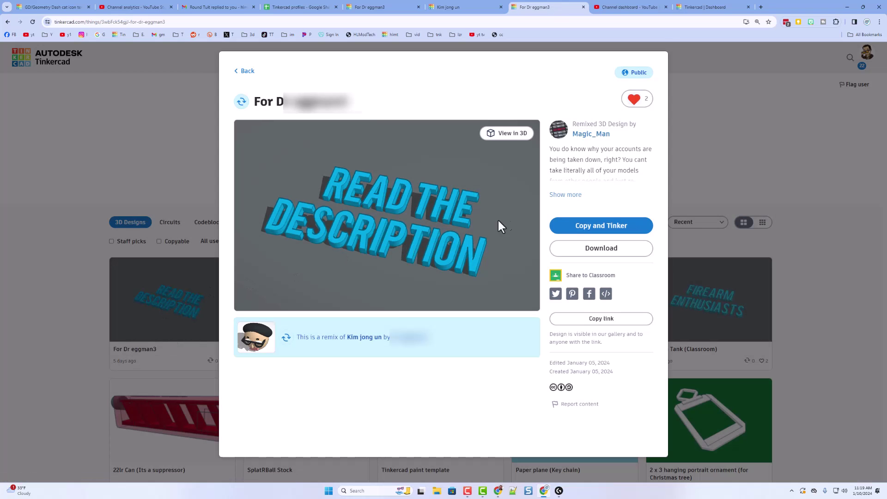
{"action": "left_click", "coordinate": [564, 195]}
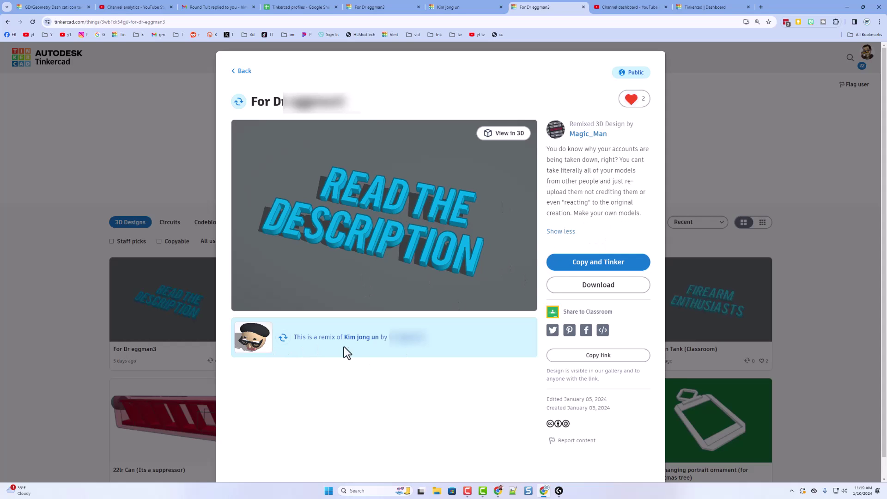
{"action": "left_click", "coordinate": [411, 350]}
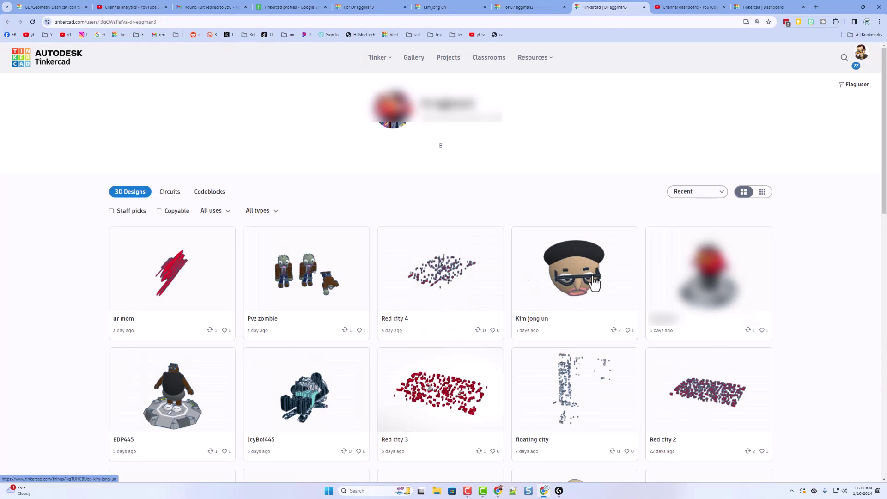
Like and then unlike the cartoon head design, then rotate it in 3D.
{"action": "left_click", "coordinate": [591, 286]}
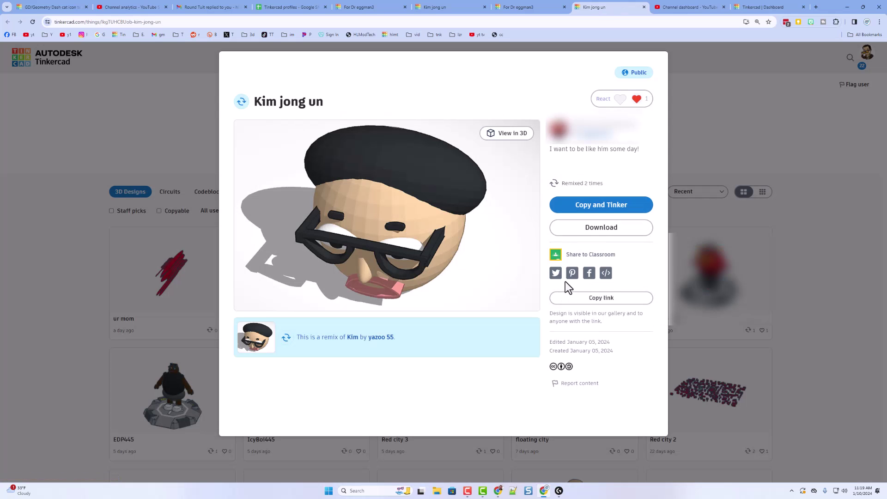
{"action": "left_click", "coordinate": [636, 99]}
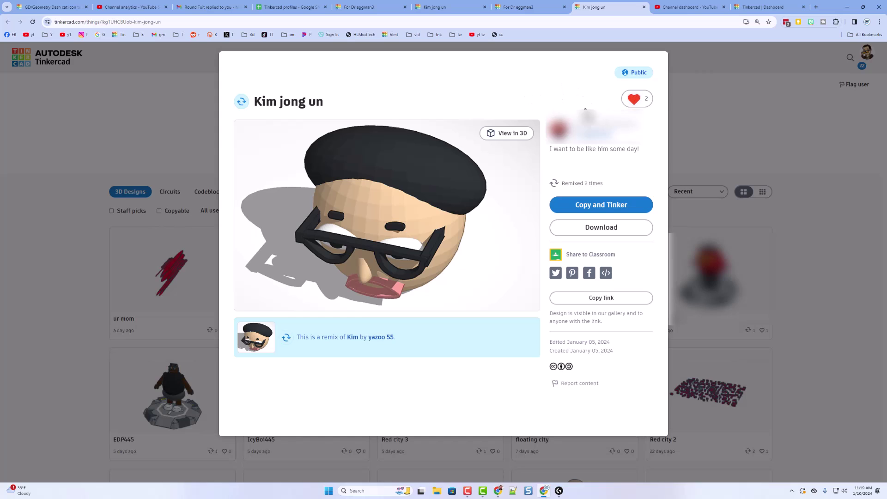
{"action": "mouse_move", "coordinate": [636, 105]}
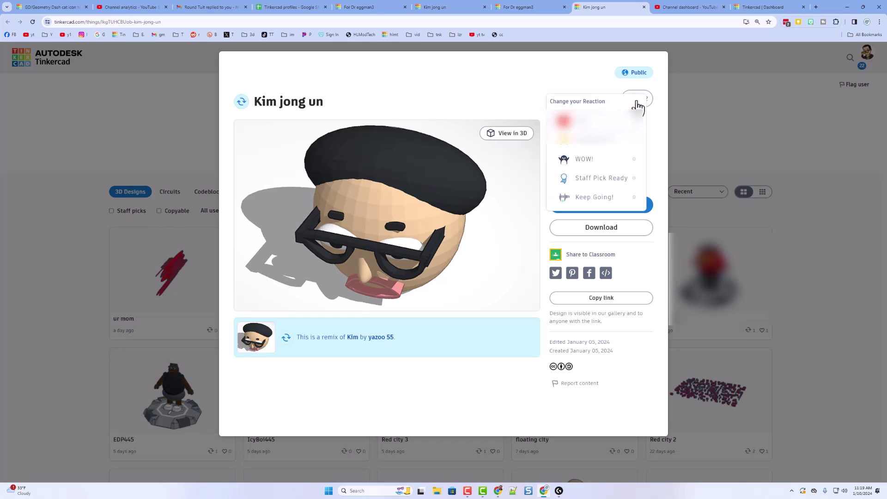
{"action": "left_click", "coordinate": [609, 122]}
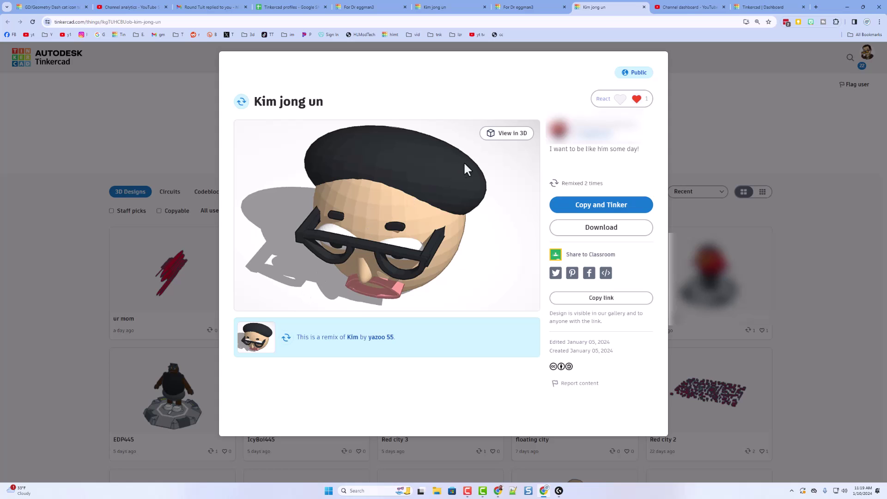
{"action": "left_click", "coordinate": [510, 134]}
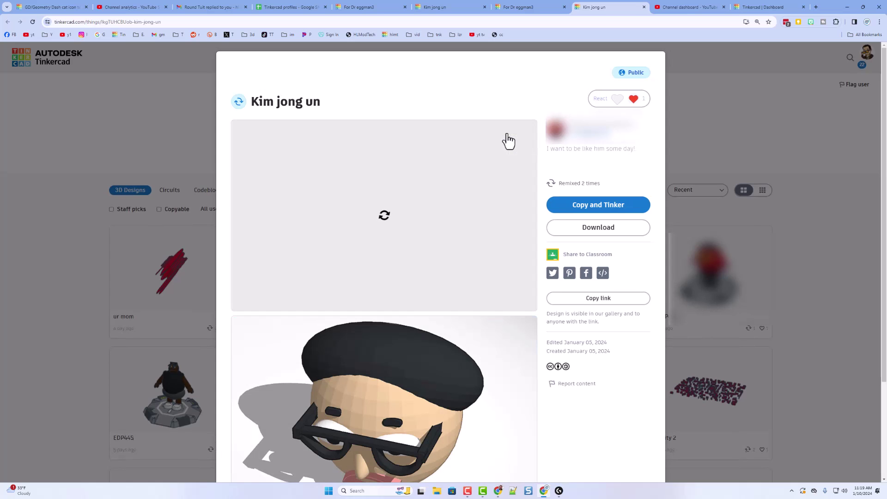
{"action": "left_click_drag", "start_coordinate": [415, 231], "coordinate": [381, 266]}
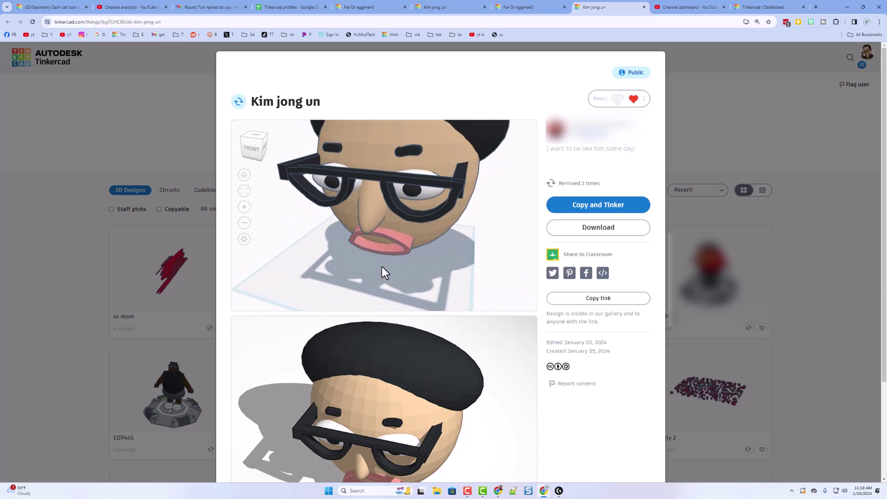
Close the head design and view the Pvz zombie remix as a 3D model.
{"action": "left_click", "coordinate": [198, 131]}
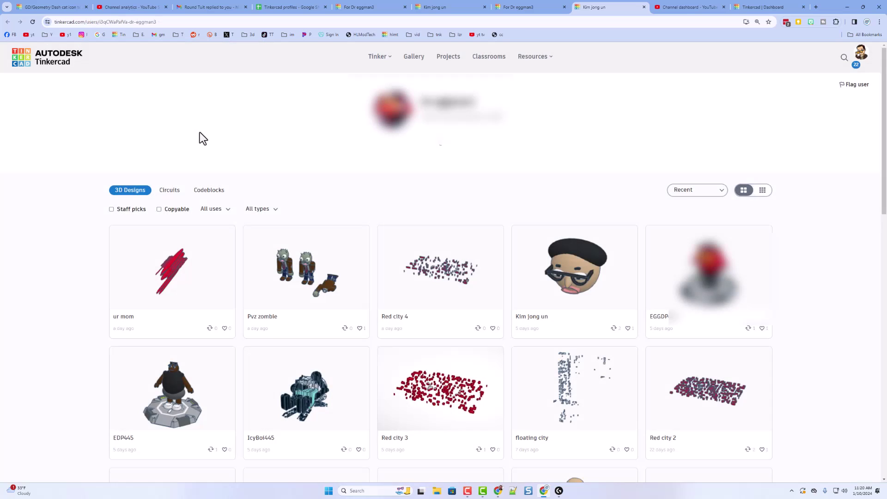
{"action": "left_click", "coordinate": [310, 273]}
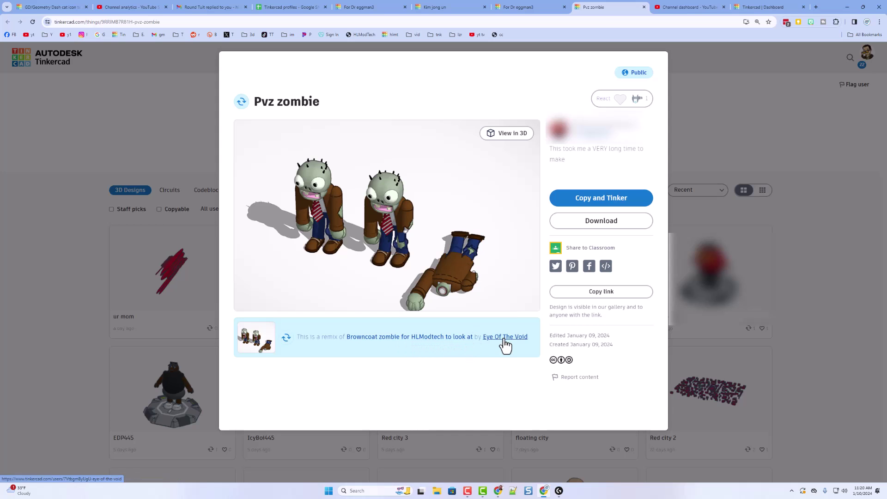
{"action": "left_click", "coordinate": [503, 135]}
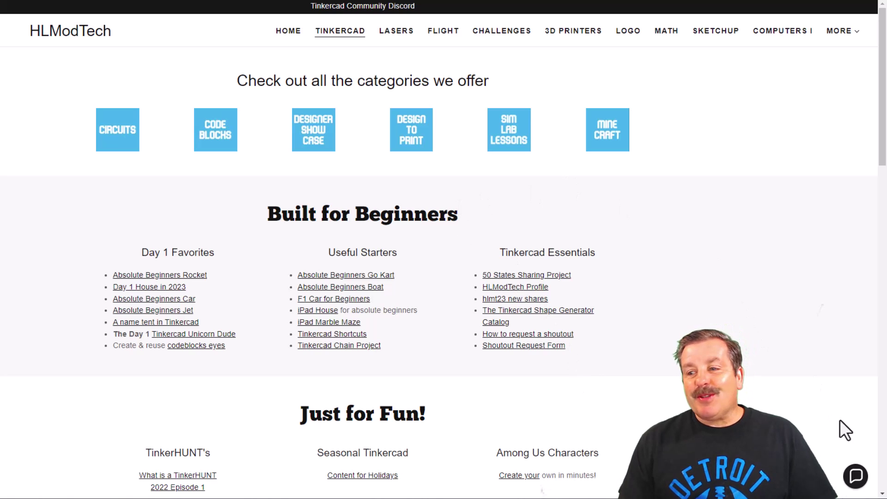
Open and close the site's contact chat, then follow the Tinkercad Community Discord banner.
{"action": "left_click", "coordinate": [856, 475]}
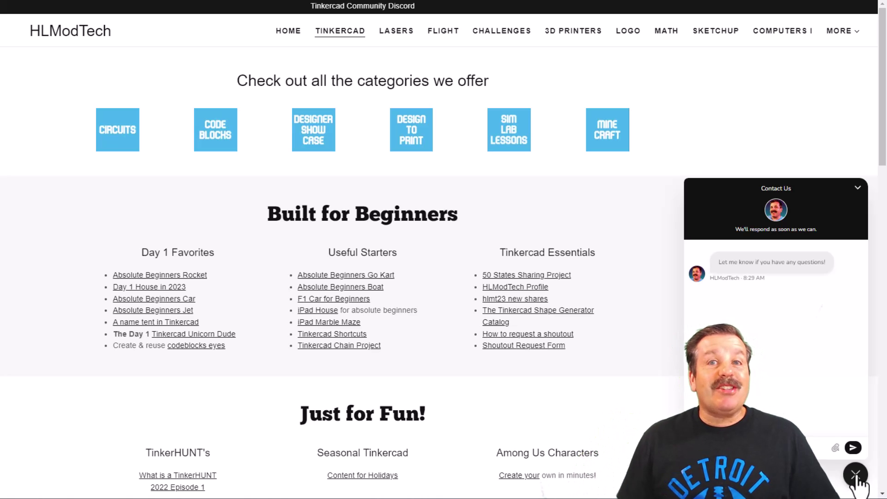
{"action": "left_click", "coordinate": [856, 476]}
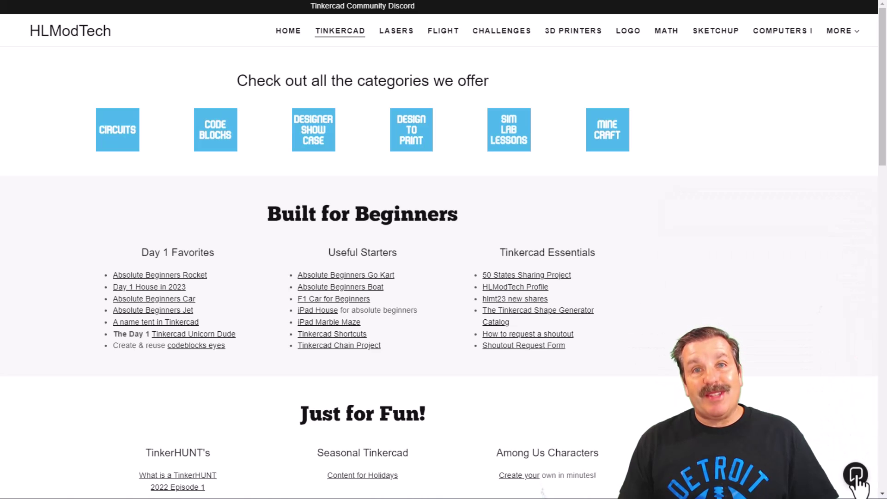
{"action": "left_click", "coordinate": [358, 8]}
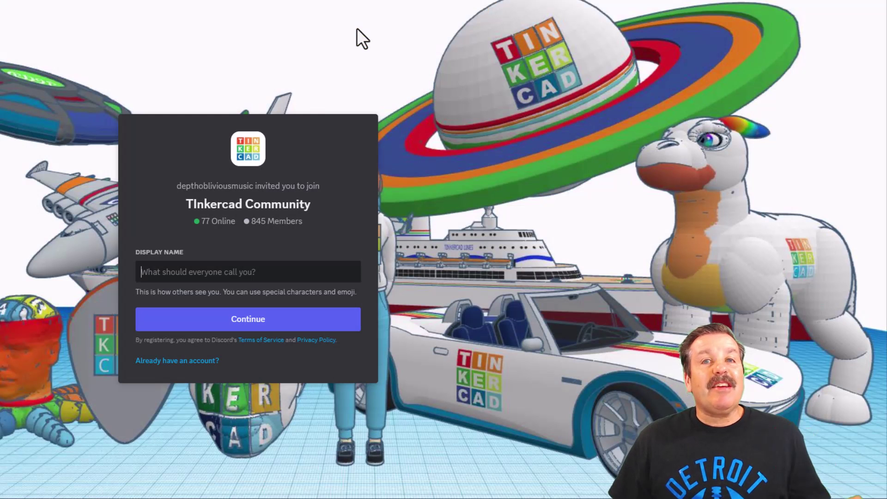